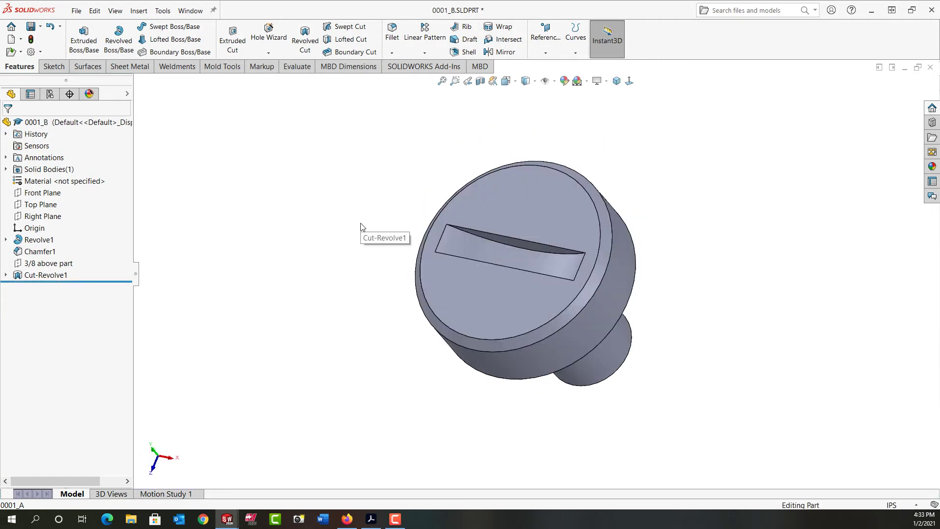
- Select the slotted top face of the screw head as the sketch face
{"action": "left_click", "coordinate": [474, 290]}
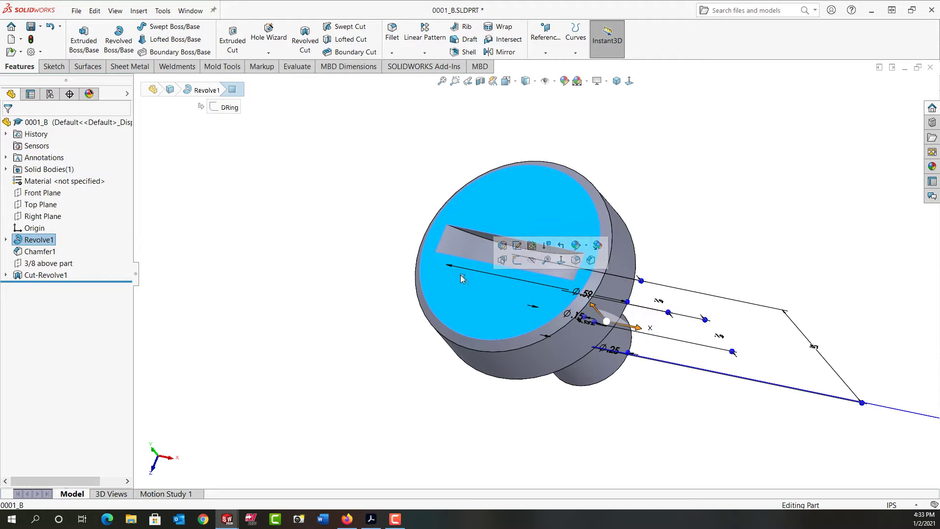
- Begin an Extruded Cut sketch on the top face and clear the face selection
{"action": "left_click", "coordinate": [238, 44]}
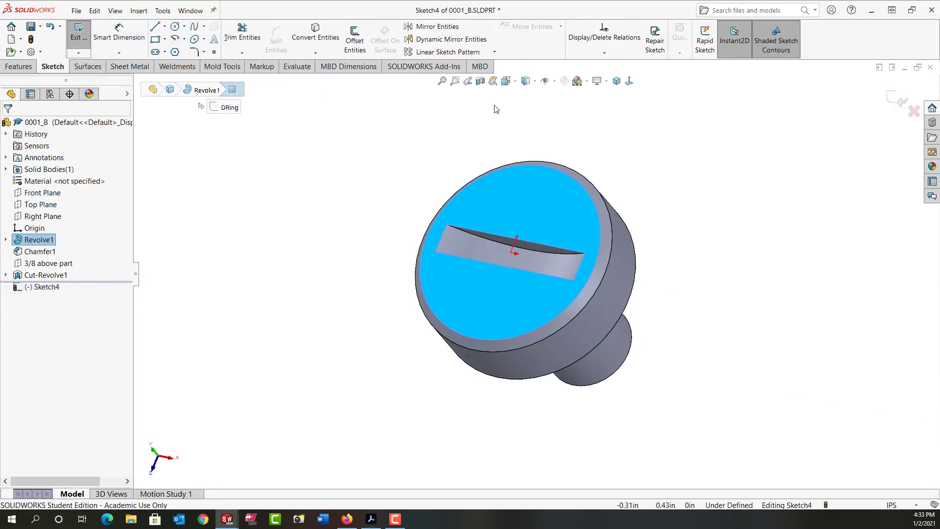
{"action": "left_click", "coordinate": [302, 228]}
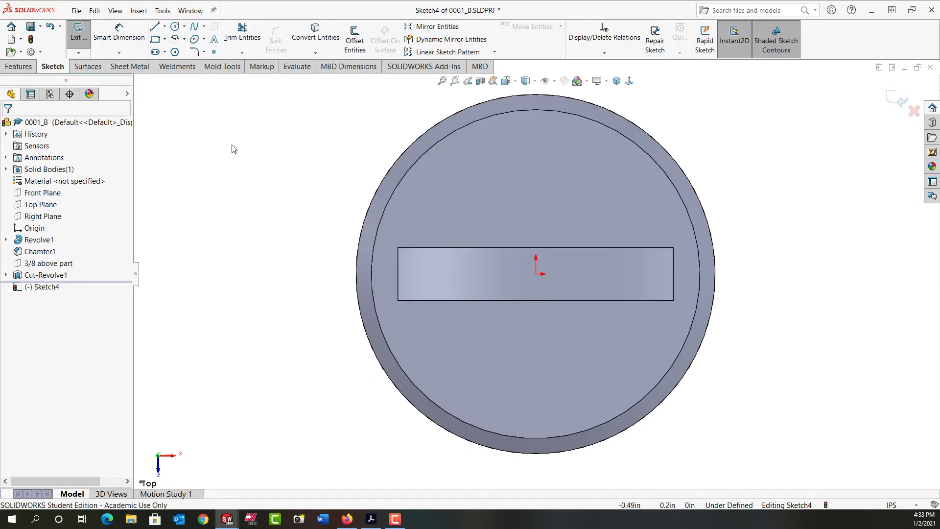
- Draw a six-sided polygon centred on the origin, sized by an inscribed construction circle
{"action": "left_click", "coordinate": [174, 52]}
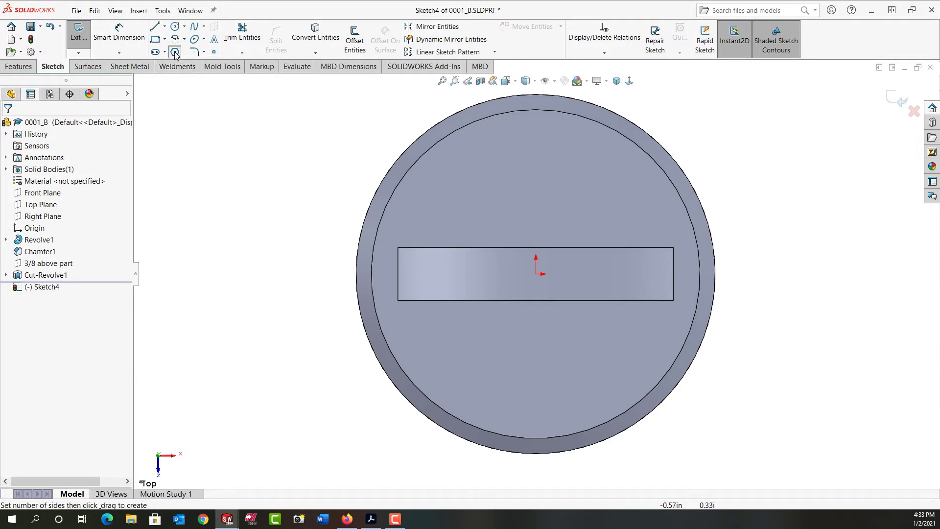
{"action": "left_click", "coordinate": [536, 274]}
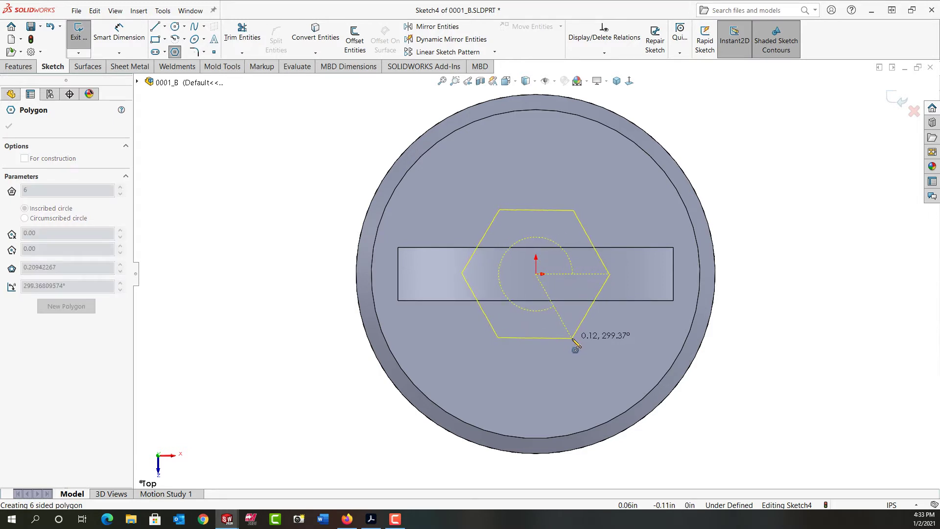
{"action": "left_click", "coordinate": [572, 338]}
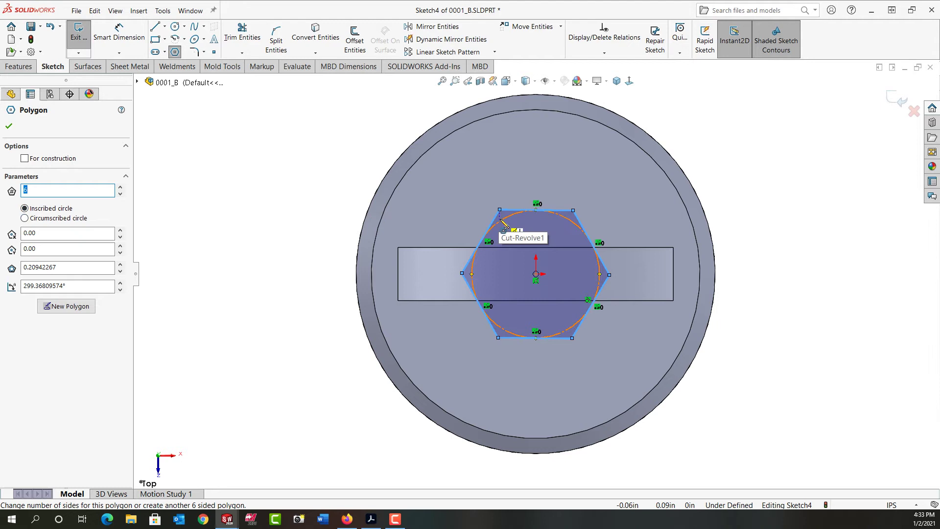
{"action": "left_click", "coordinate": [25, 218]}
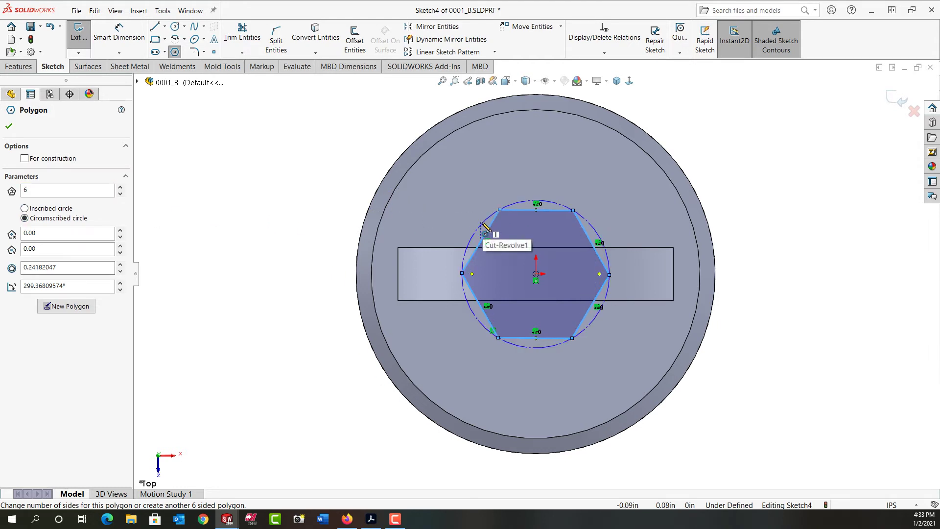
{"action": "left_click", "coordinate": [25, 208]}
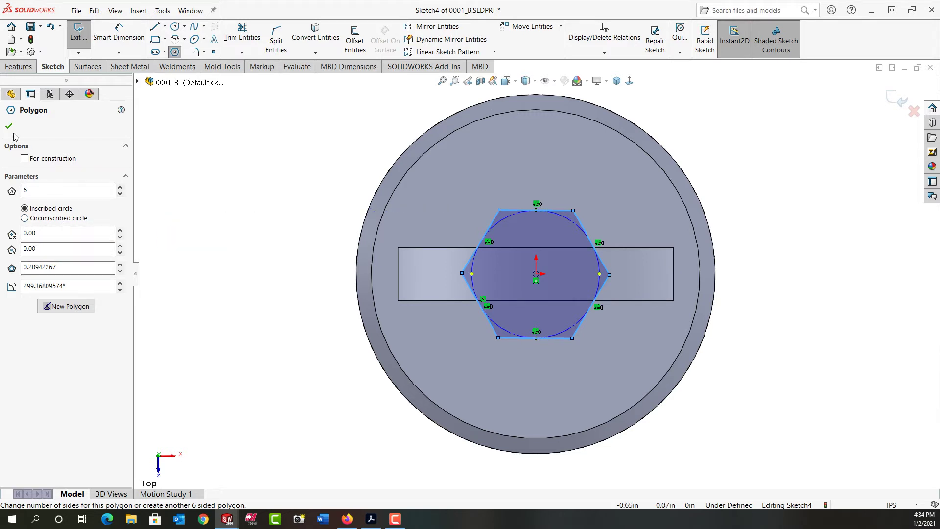
{"action": "key", "text": "Escape"}
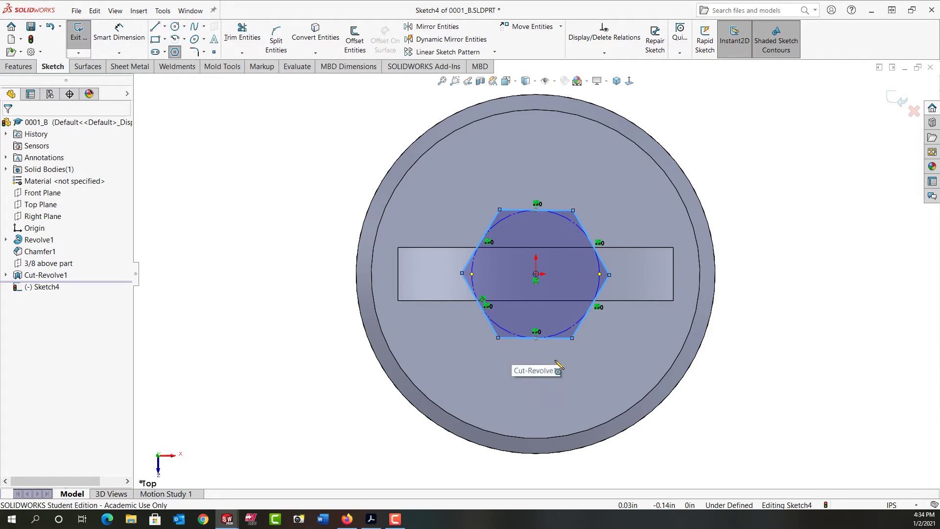
{"action": "key", "text": "Escape"}
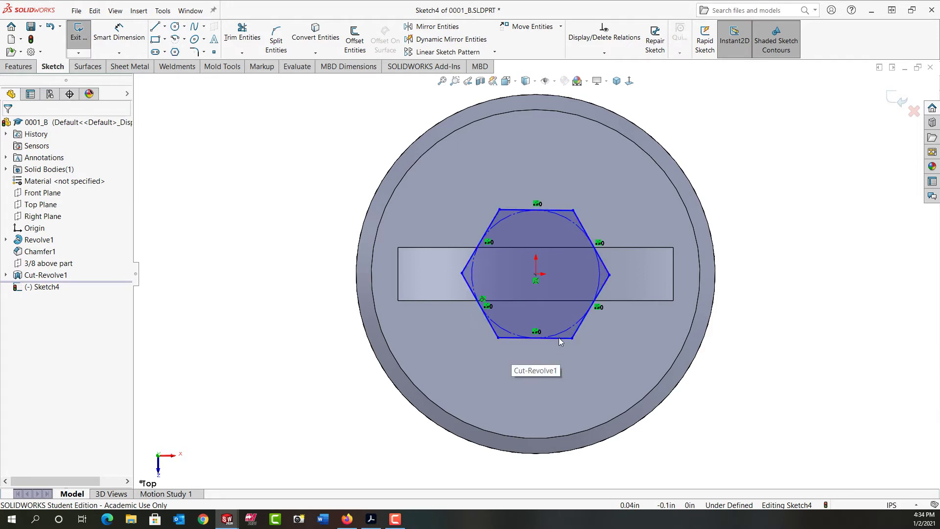
- Give the hexagon's bottom edge a horizontal relation and switch to Smart Dimension
{"action": "left_click", "coordinate": [560, 338]}
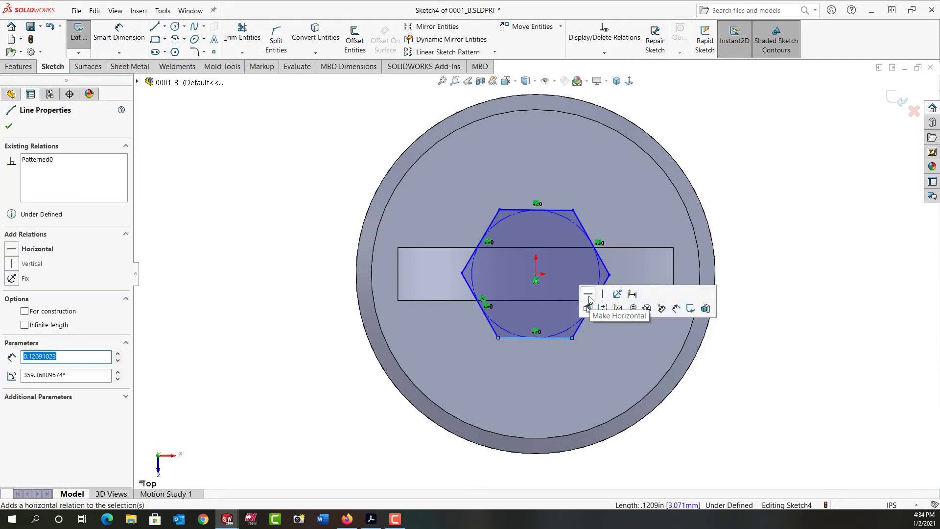
{"action": "left_click", "coordinate": [762, 355]}
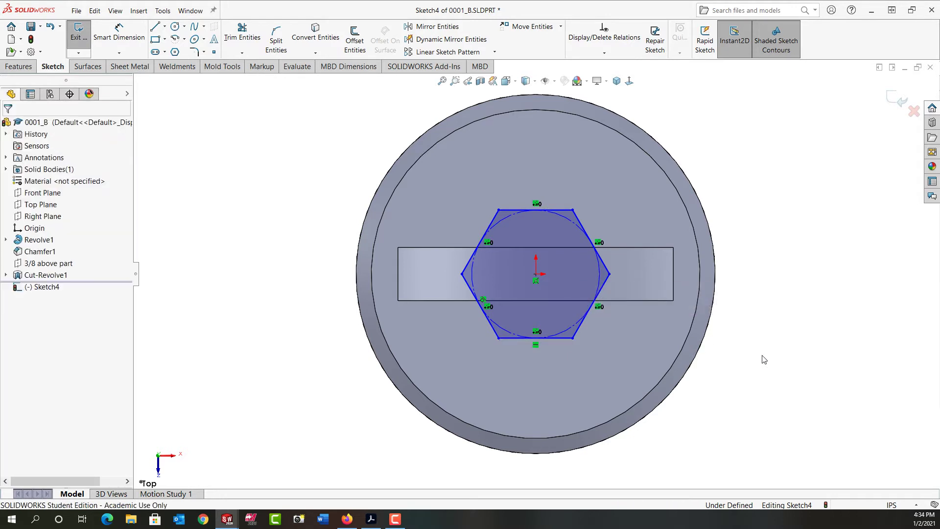
{"action": "right_click", "coordinate": [762, 334]}
{"action": "right_click", "coordinate": [754, 270]}
{"action": "right_click_drag", "start_coordinate": [759, 282], "coordinate": [717, 210]}
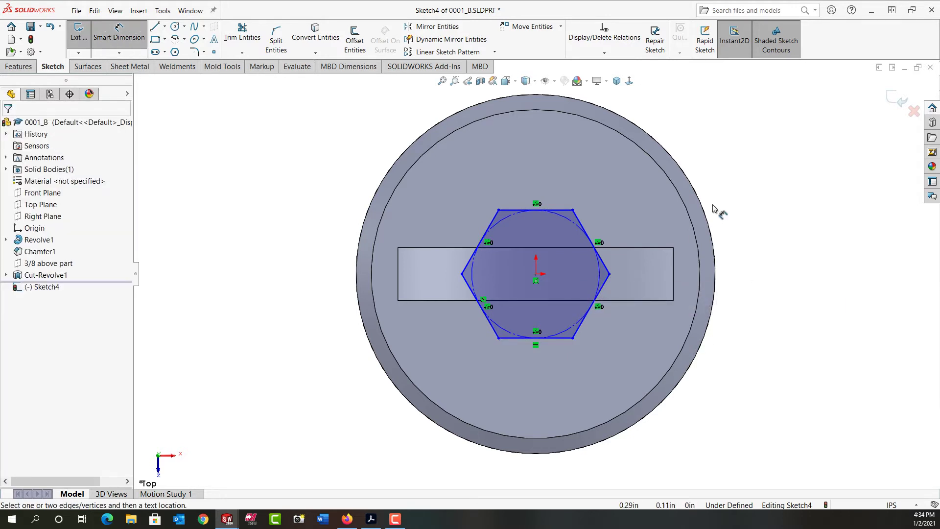
- Dimension the inscribed construction circle at 3/16 in diameter, fully defining Sketch4
{"action": "left_click", "coordinate": [571, 222]}
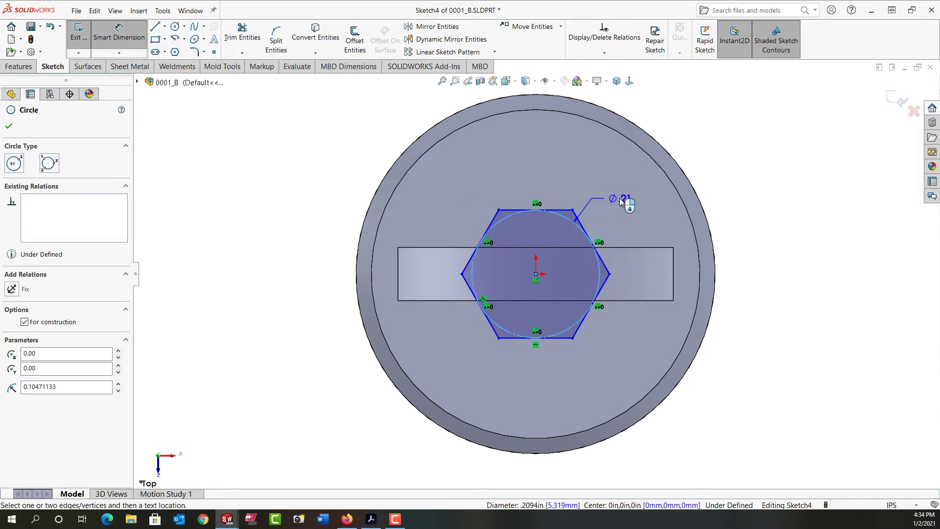
{"action": "left_click", "coordinate": [632, 197]}
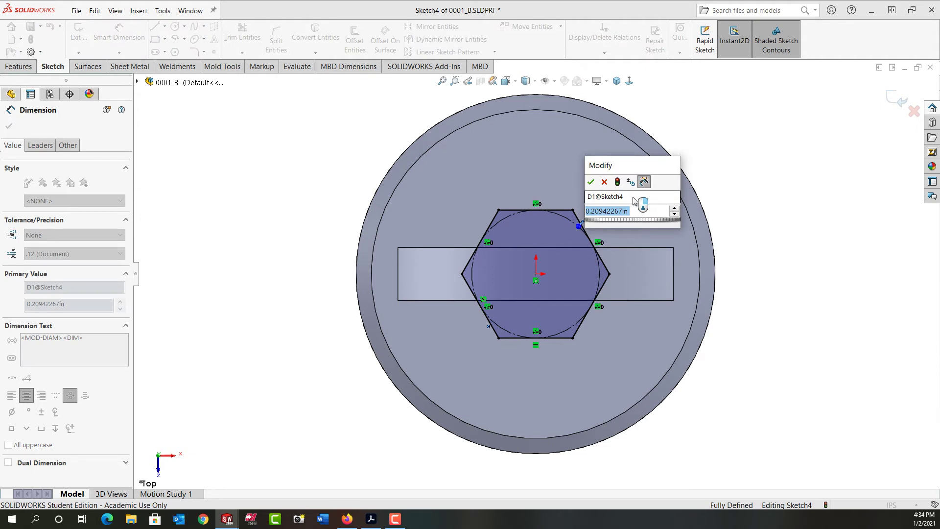
{"action": "type", "text": "3/16"}
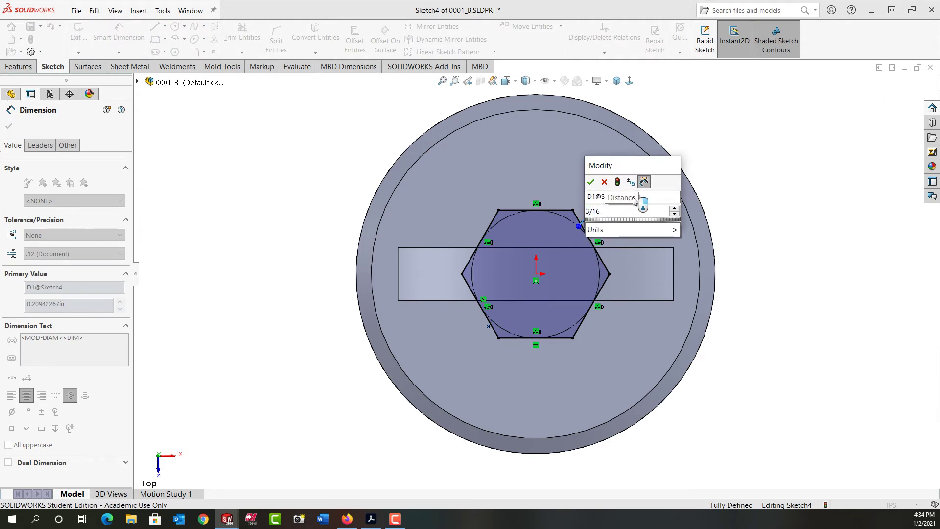
{"action": "key", "text": "Return"}
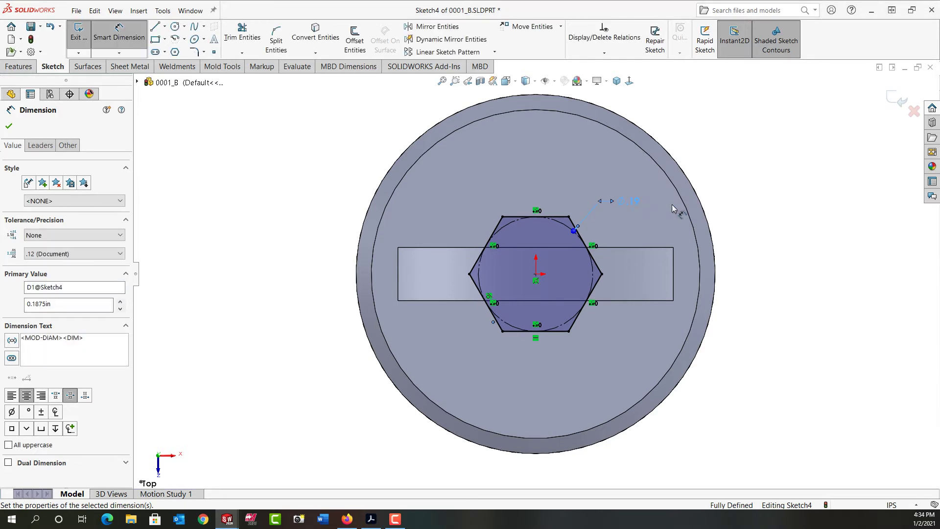
{"action": "key", "text": "Escape"}
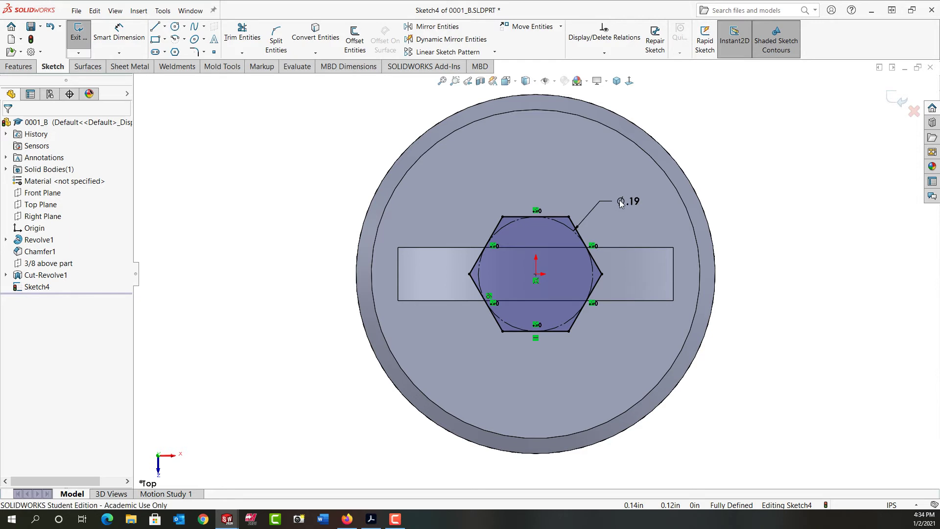
{"action": "right_click", "coordinate": [620, 201]}
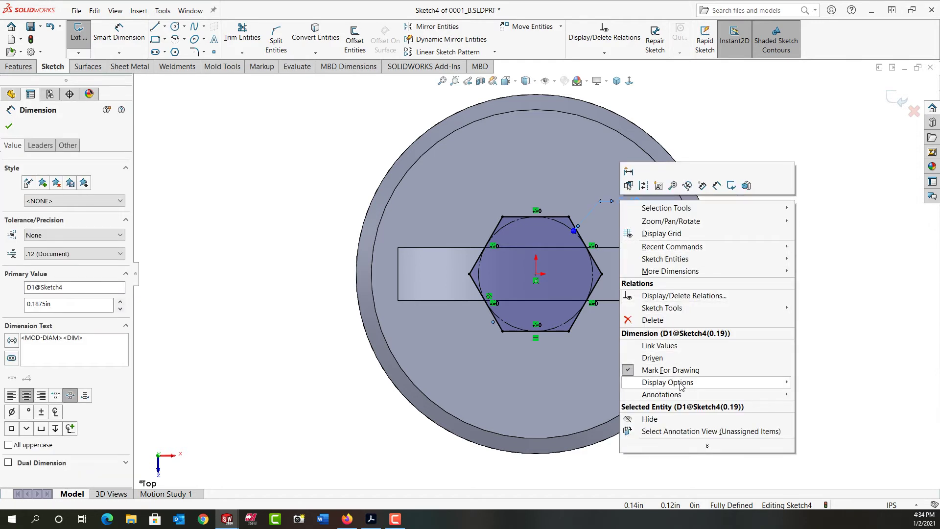
{"action": "mouse_move", "coordinate": [680, 383]}
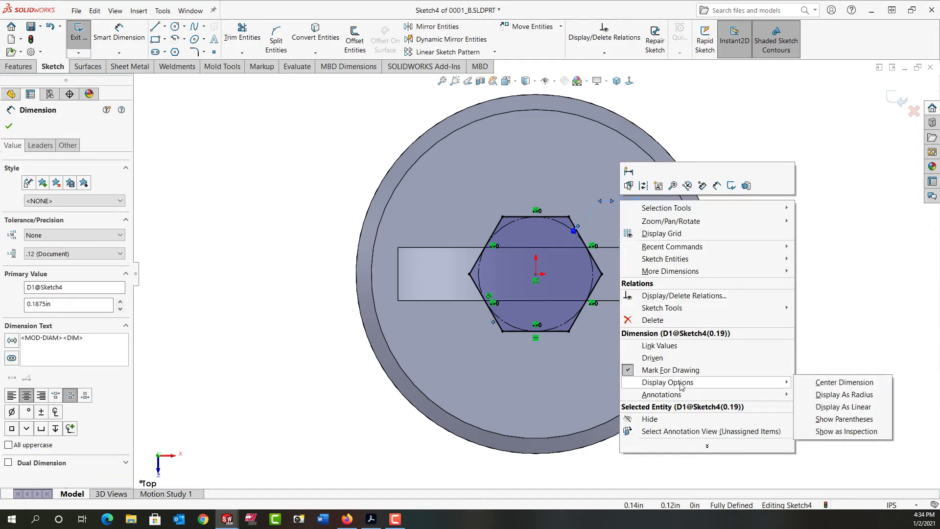
{"action": "left_click", "coordinate": [821, 407]}
{"action": "left_click", "coordinate": [798, 308]}
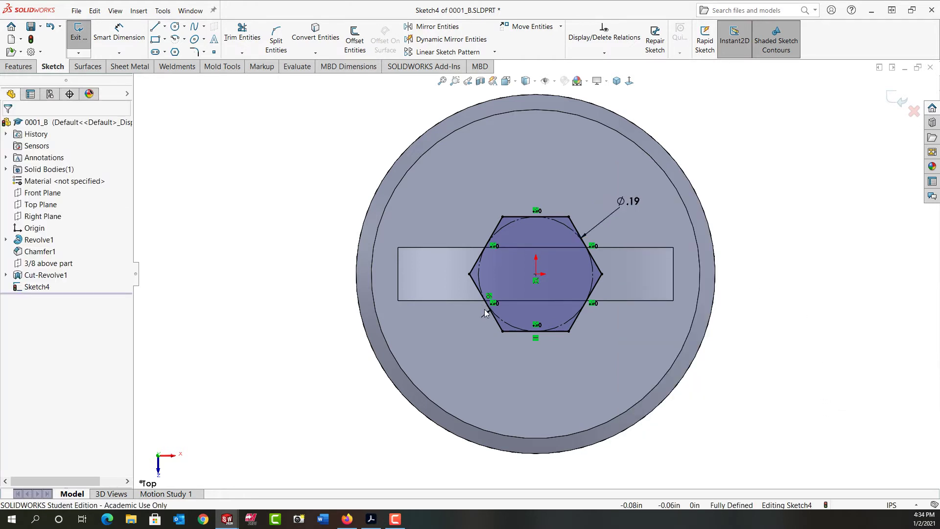
{"action": "right_click", "coordinate": [629, 200]}
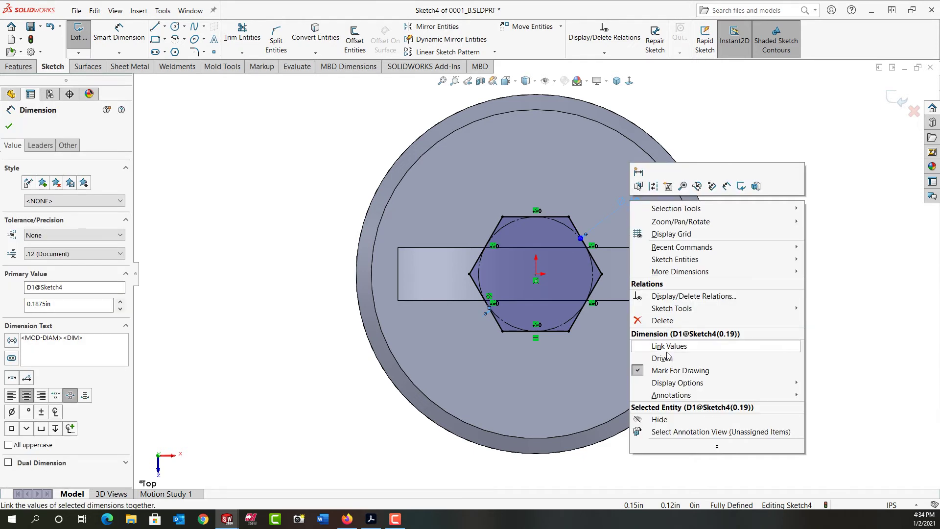
{"action": "mouse_move", "coordinate": [675, 385]}
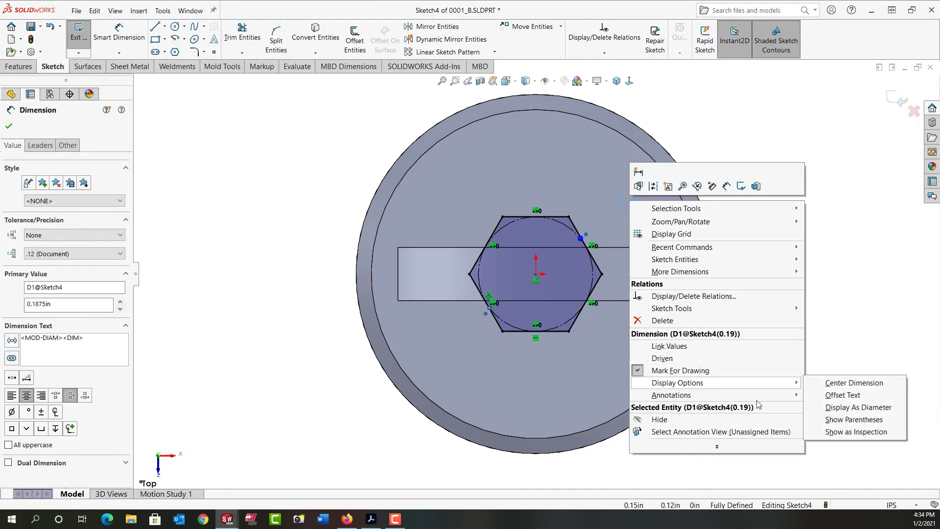
{"action": "left_click", "coordinate": [836, 410]}
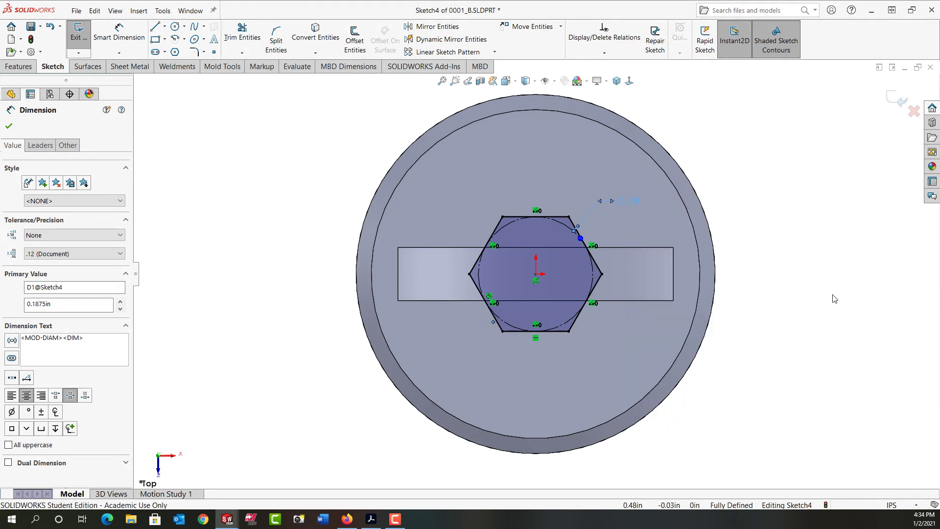
{"action": "left_click", "coordinate": [831, 299]}
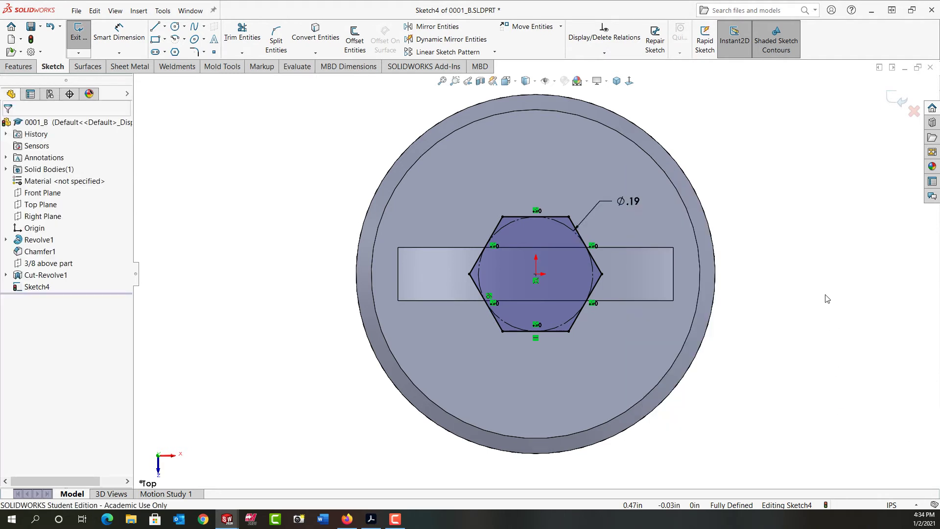
{"action": "left_click", "coordinate": [631, 202]}
{"action": "right_click", "coordinate": [632, 202]}
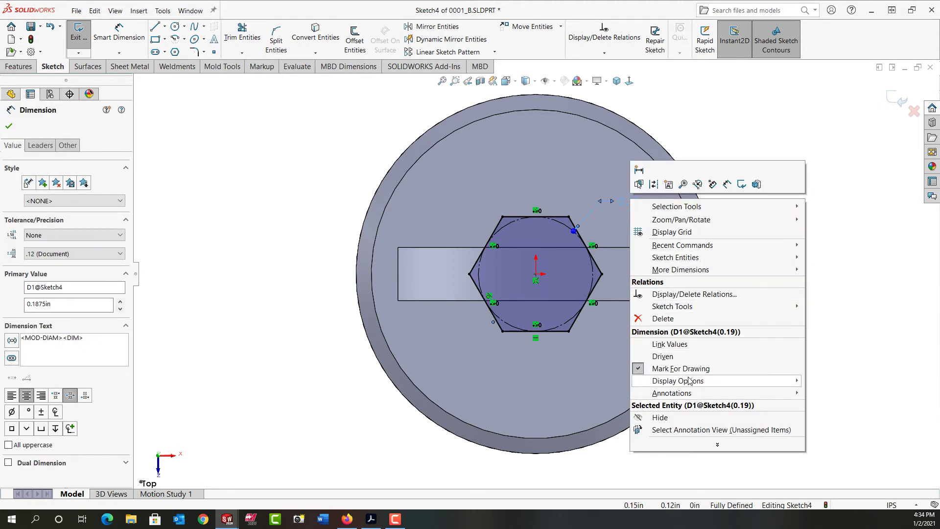
{"action": "mouse_move", "coordinate": [689, 380]}
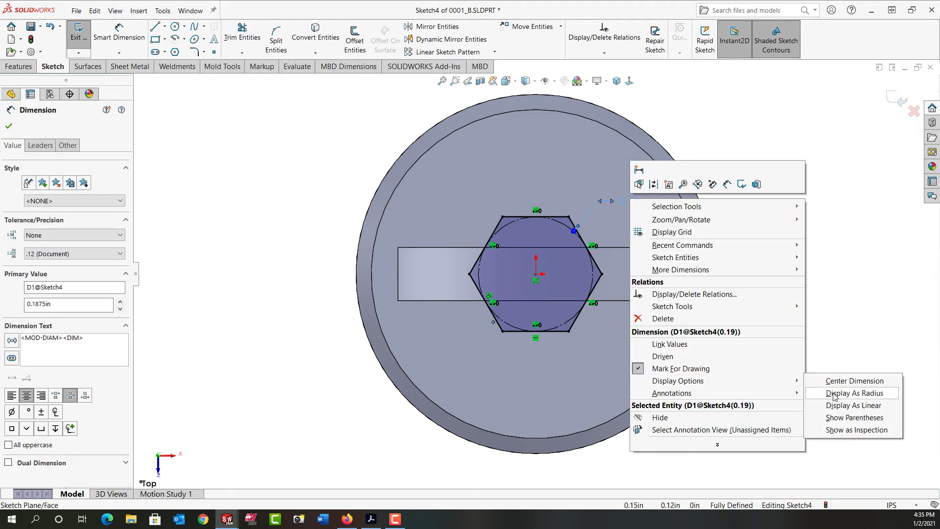
{"action": "left_click", "coordinate": [834, 394]}
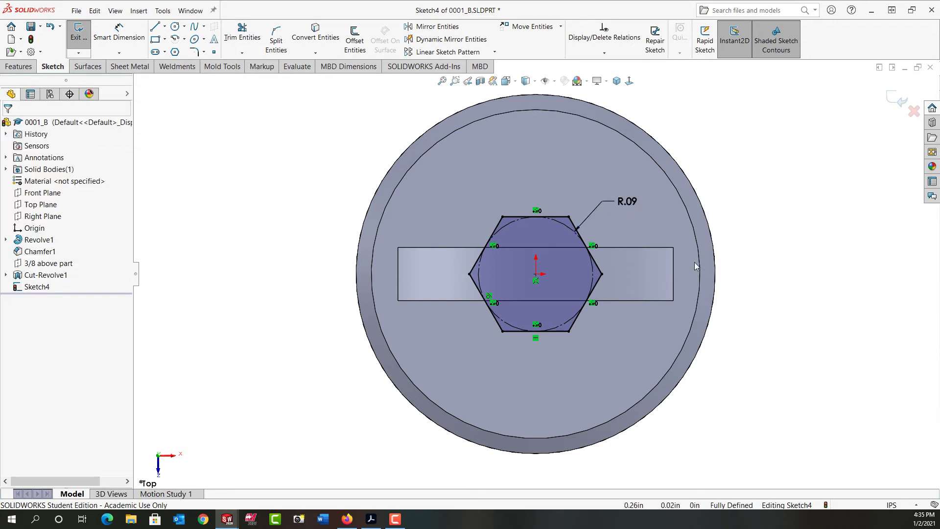
{"action": "right_click", "coordinate": [626, 202]}
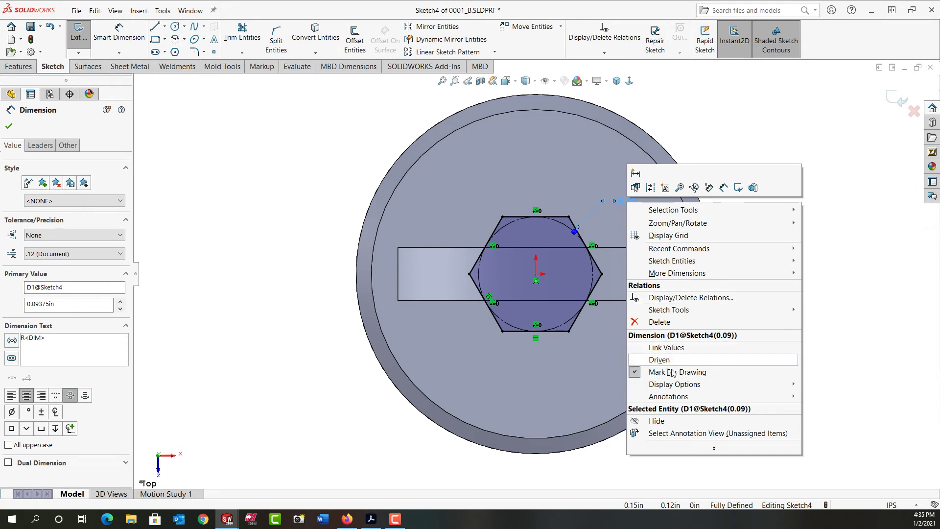
{"action": "mouse_move", "coordinate": [685, 384]}
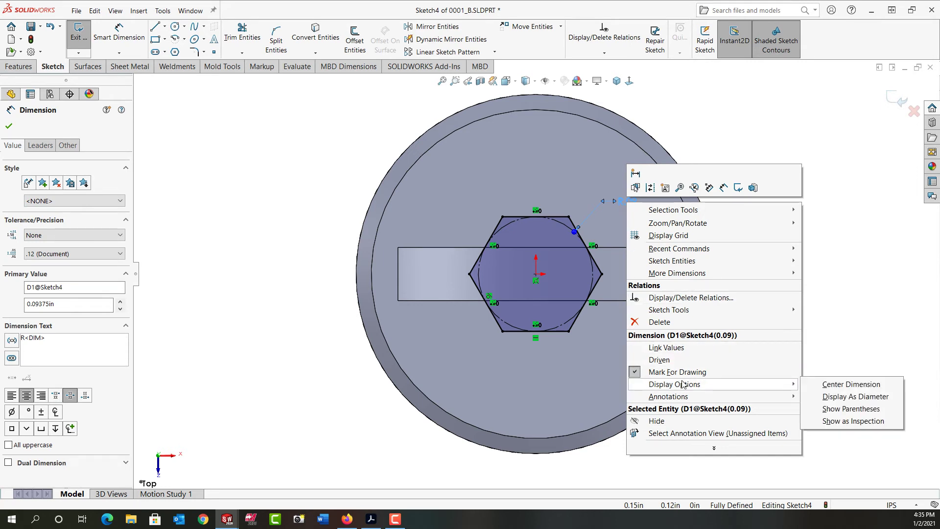
{"action": "left_click", "coordinate": [844, 397]}
{"action": "left_click", "coordinate": [806, 312]}
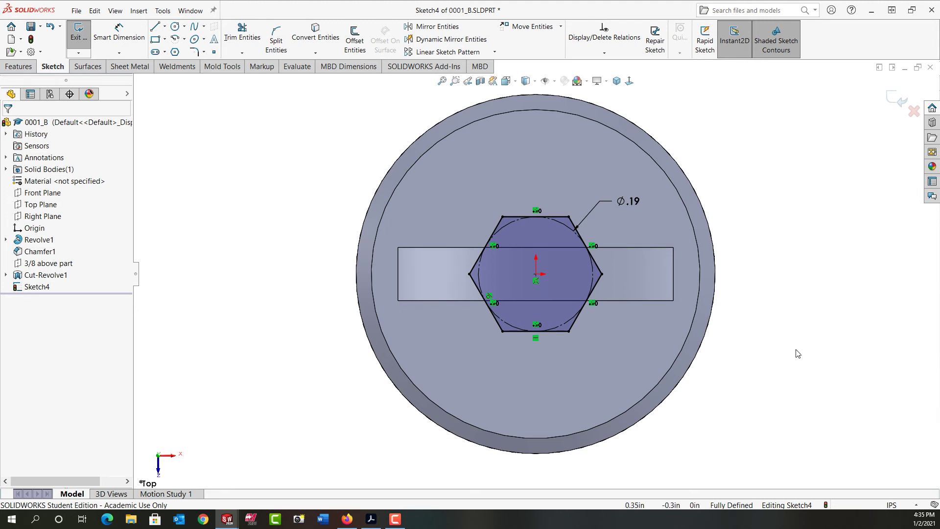
- View the hex sketch from an oblique angle and bring up its shortcut menu
{"action": "mouse_move", "coordinate": [806, 297]}
{"action": "middle_mouse_down"}
{"action": "mouse_move", "coordinate": [741, 254]}
{"action": "mouse_move", "coordinate": [756, 279]}
{"action": "mouse_move", "coordinate": [772, 272]}
{"action": "mouse_move", "coordinate": [683, 262]}
{"action": "middle_mouse_up"}
{"action": "scroll", "coordinate": [676, 259], "scroll_direction": "up", "scroll_amount": 2}
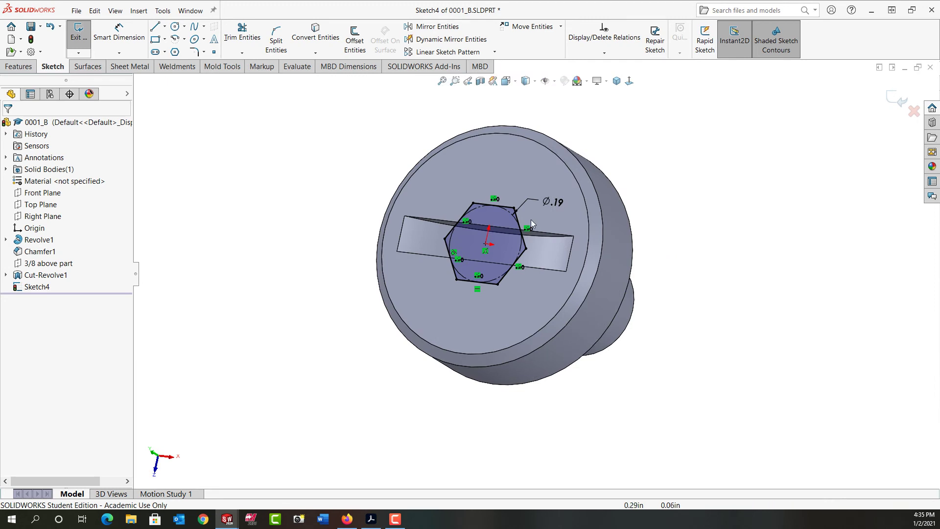
{"action": "scroll", "coordinate": [509, 210], "scroll_direction": "down", "scroll_amount": 3}
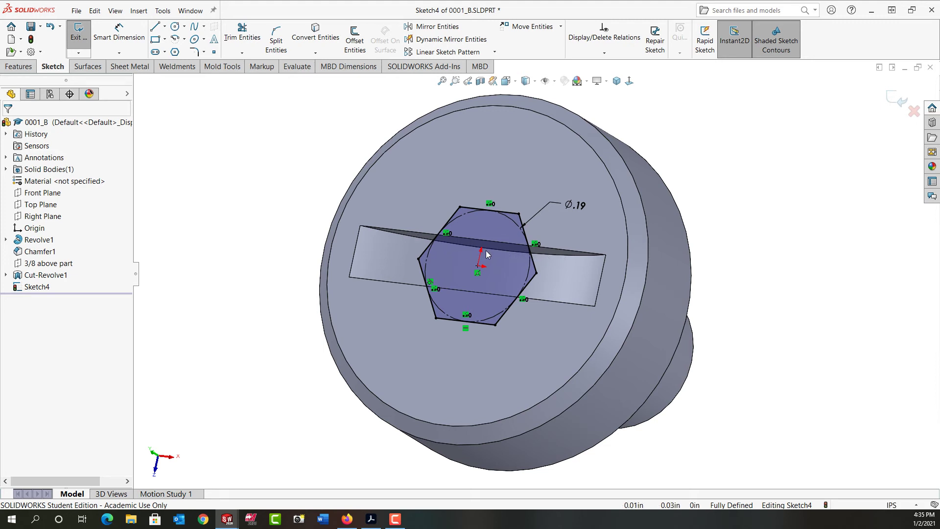
{"action": "right_click", "coordinate": [665, 145]}
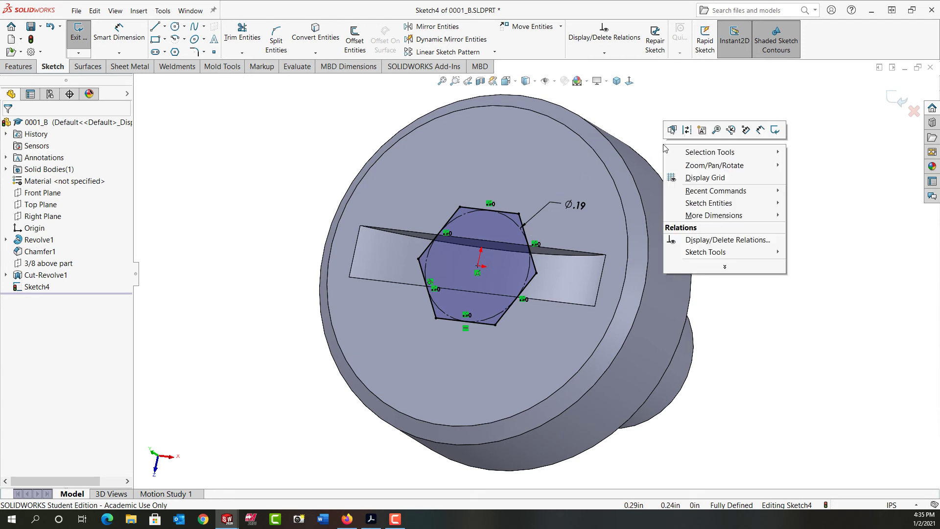
- Exit the hex sketch into a Cut-Extrude and expand its End Condition options
{"action": "left_click", "coordinate": [774, 130]}
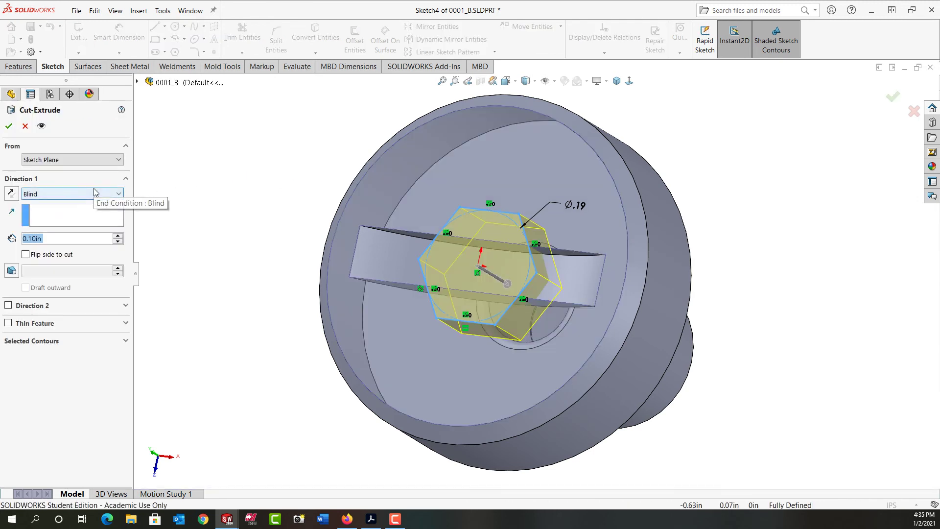
{"action": "left_click", "coordinate": [91, 198]}
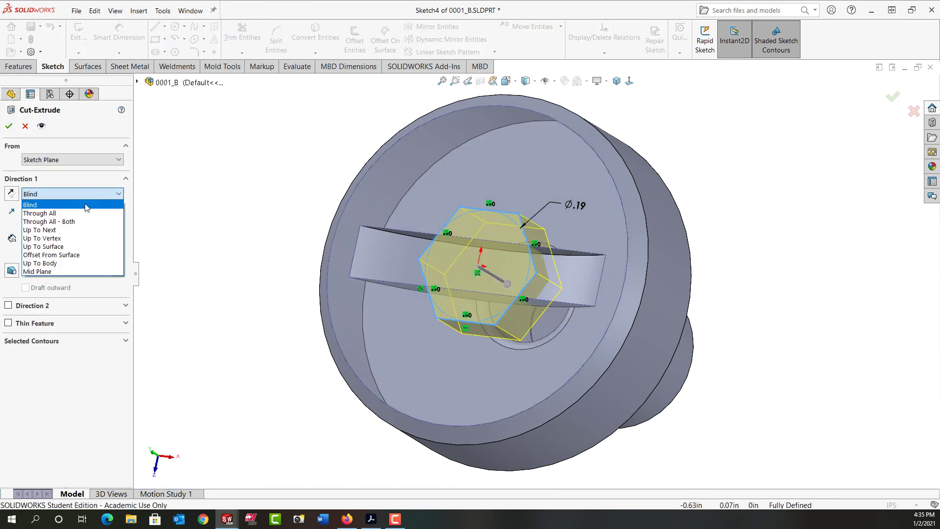
- Cut the hex socket Up To Vertex, ending at the slot's bottom edge
{"action": "left_click", "coordinate": [63, 239]}
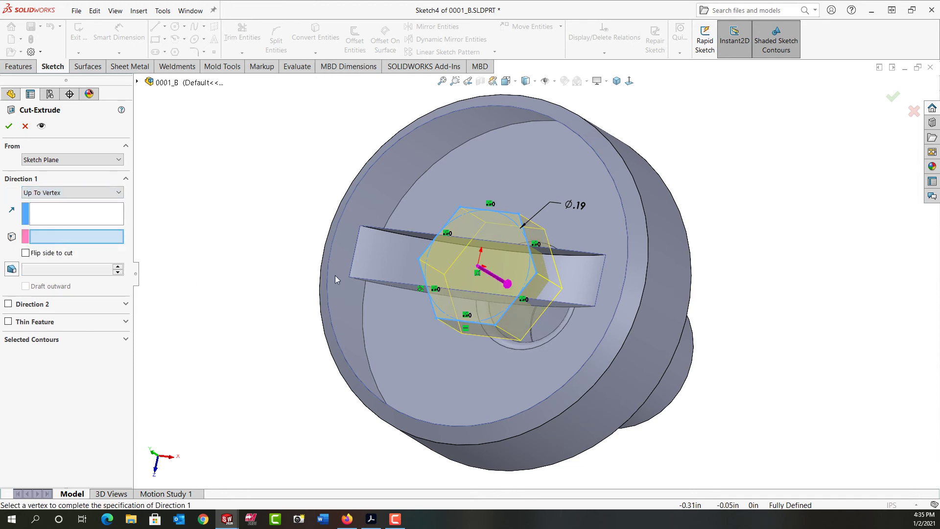
{"action": "scroll", "coordinate": [487, 264], "scroll_direction": "down", "scroll_amount": 2}
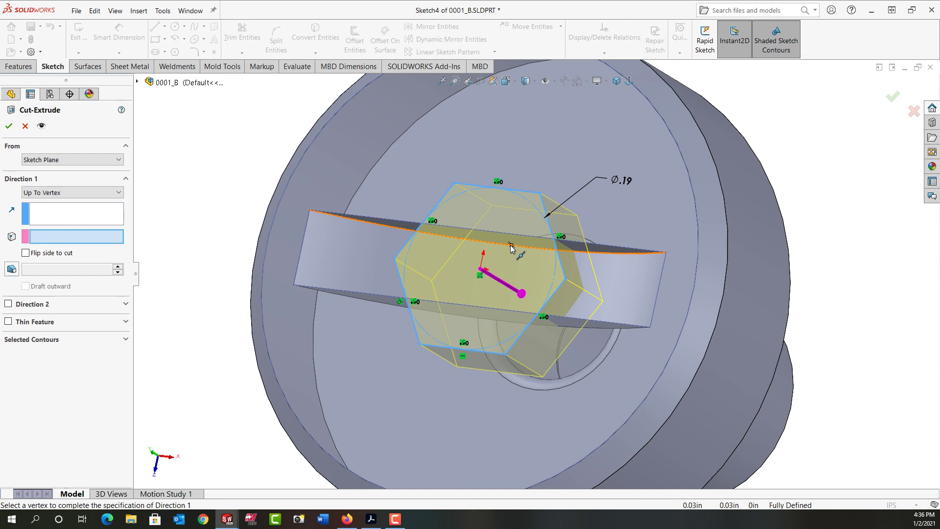
{"action": "left_click", "coordinate": [510, 248]}
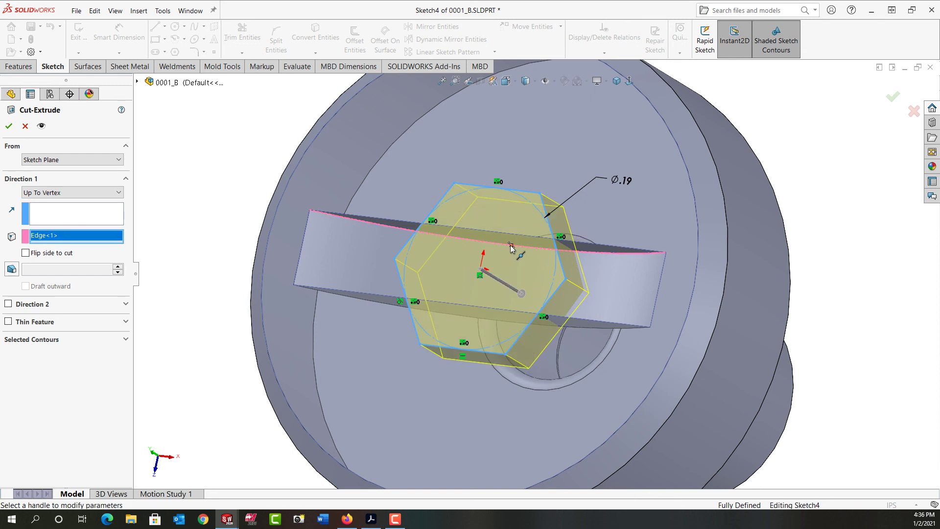
{"action": "key", "text": "Return"}
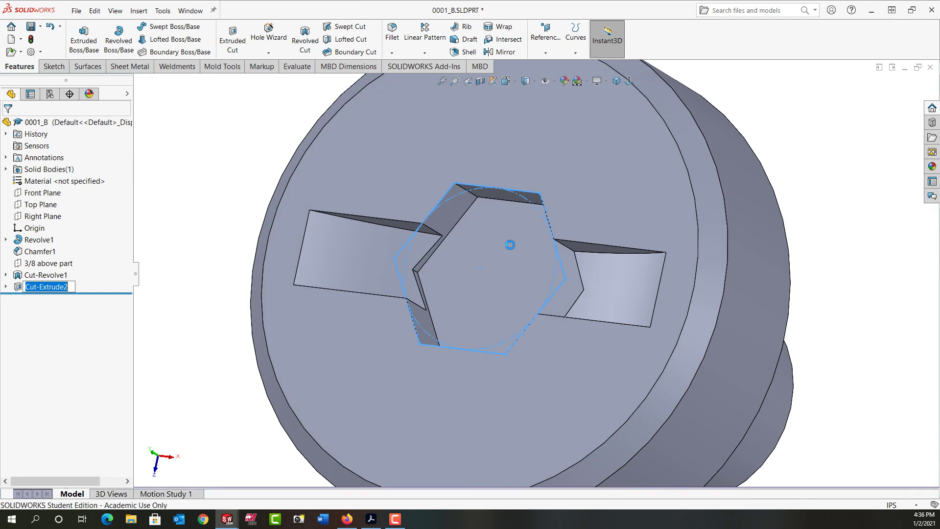
{"action": "scroll", "coordinate": [510, 309], "scroll_direction": "up", "scroll_amount": 4}
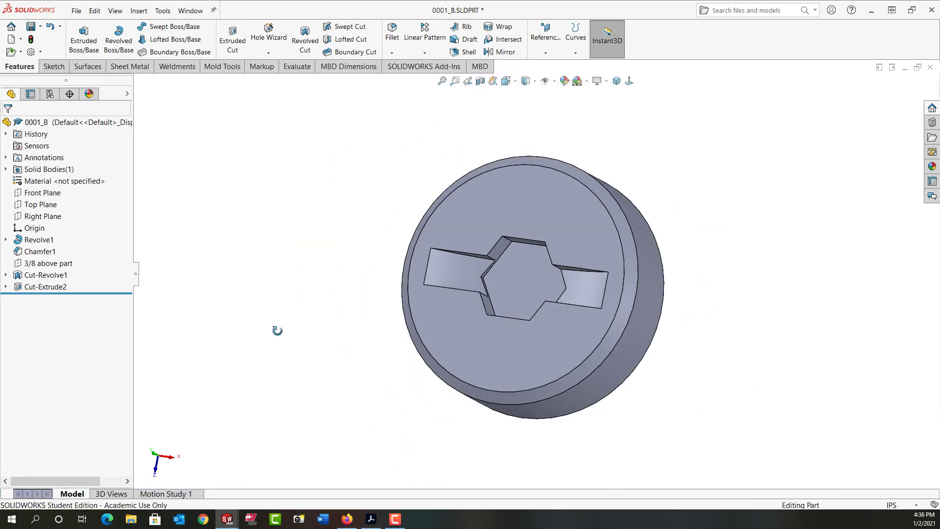